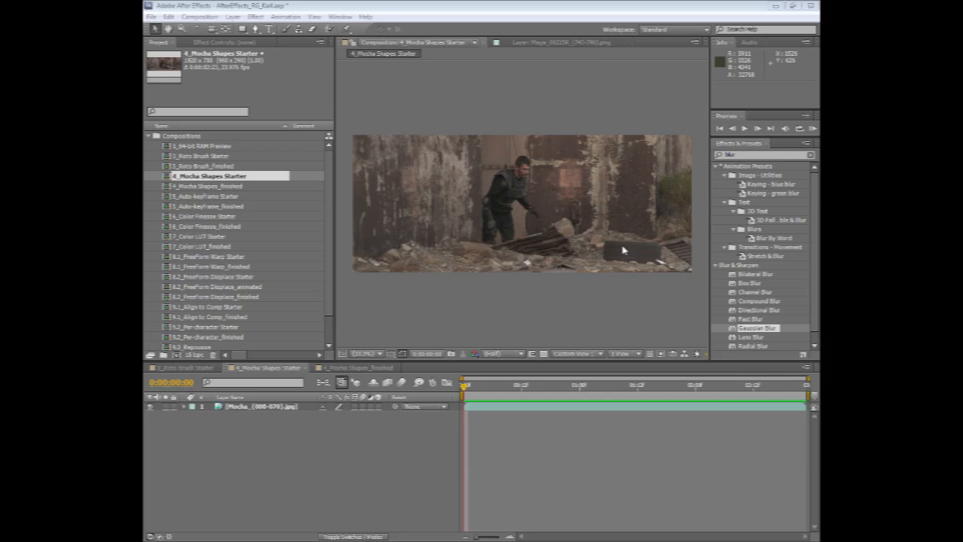
Play back the clip in mocha to check how the existing left and right shapes follow the rubble.
left_click(539, 303)
key("space")
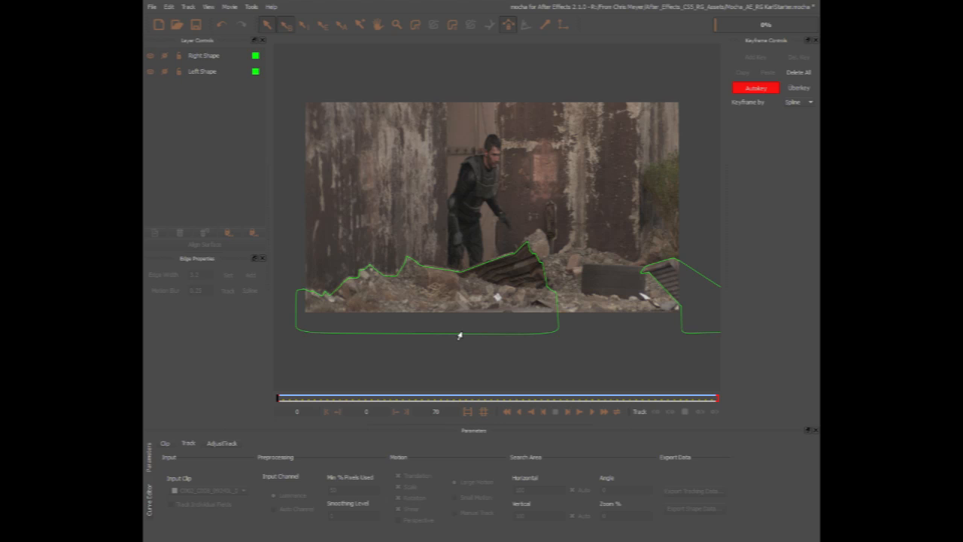
key("ctrl+f")
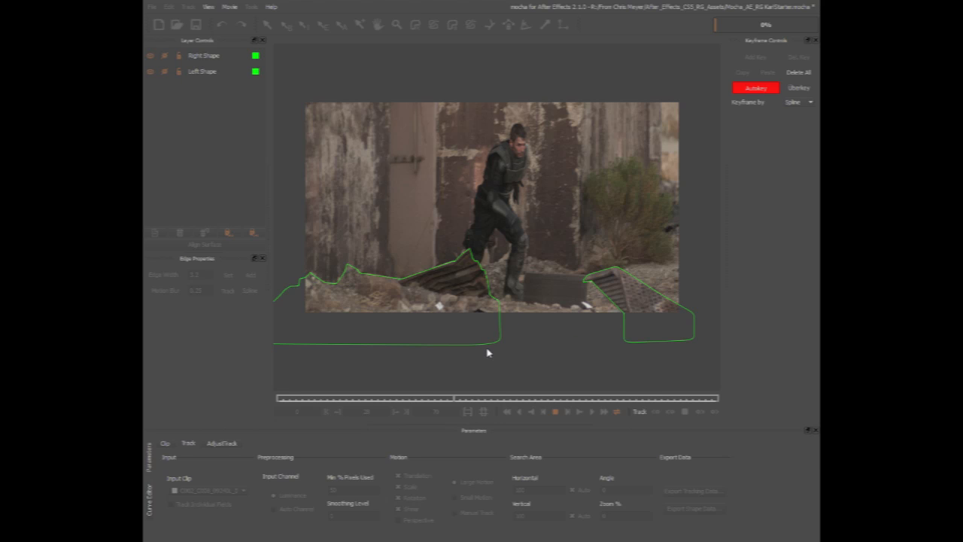
key("space")
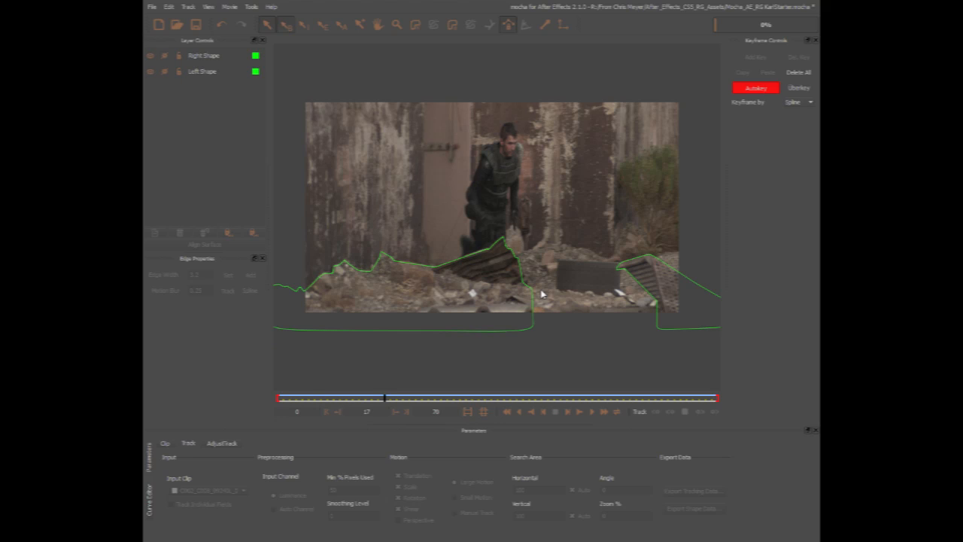
Draw an X-spline shape at frame 17 around the dark block between the left and right shapes, extending it below the picture.
left_click(415, 26)
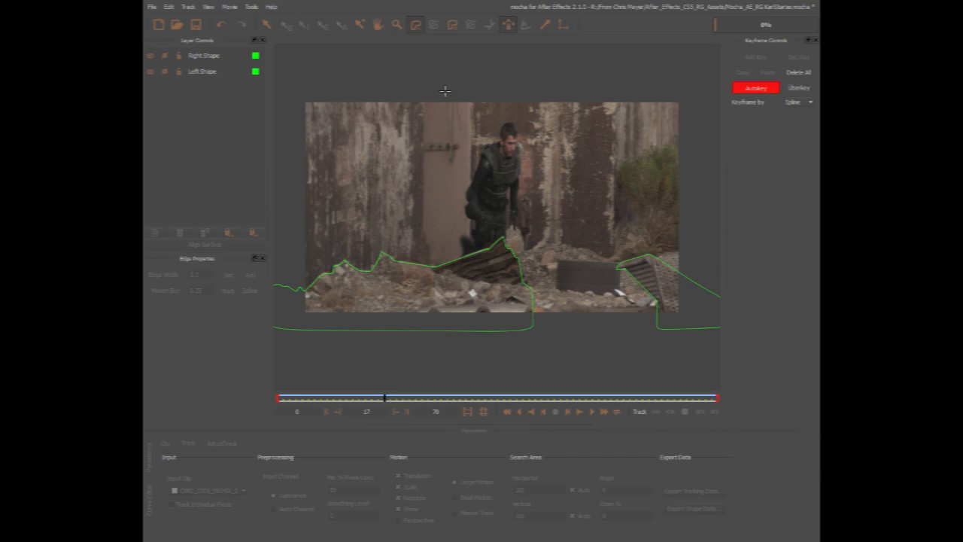
left_click(558, 262)
left_click(557, 286)
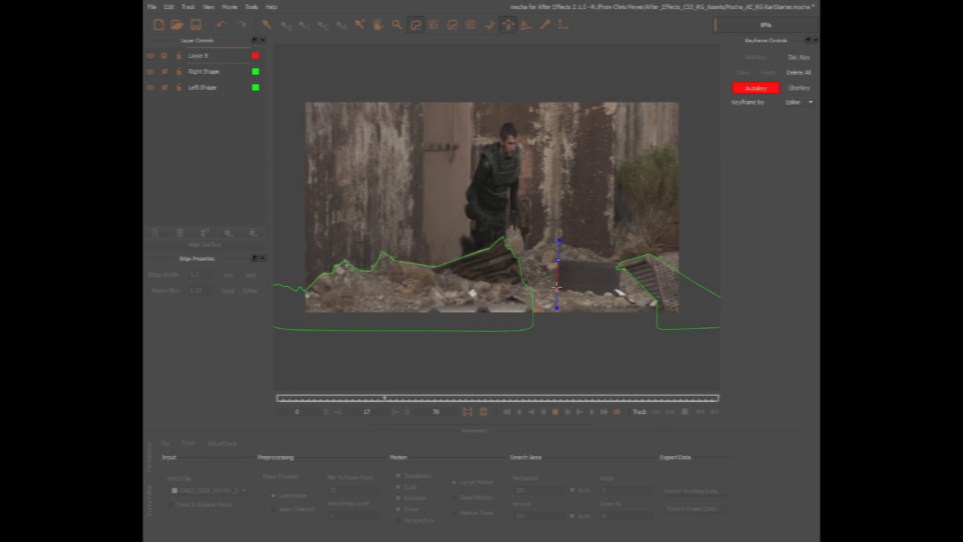
left_click(537, 288)
left_click_drag(535, 288, 509, 325)
left_click(510, 324)
left_click_drag(625, 320, 617, 262)
left_click(588, 259)
right_click(559, 260)
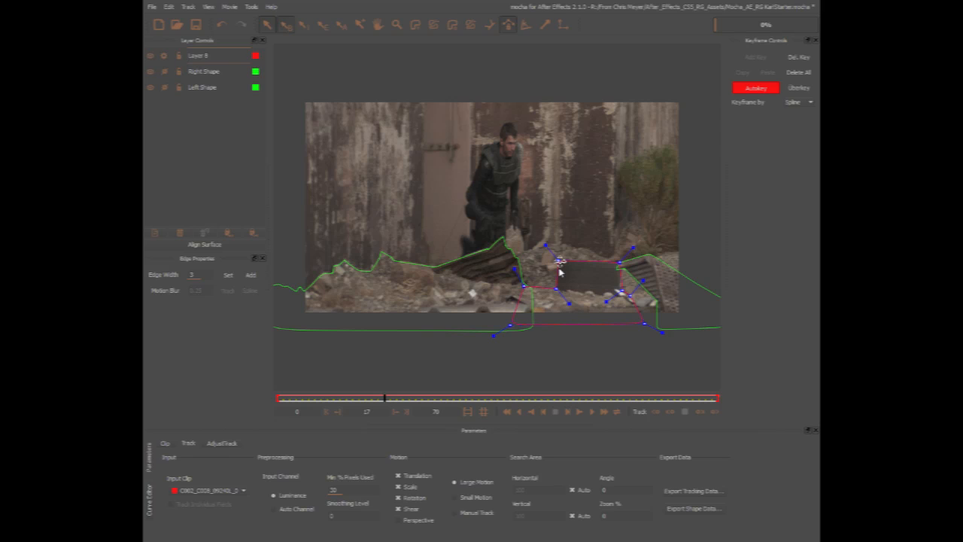
Nudge the new shape's two left corner points onto the block's edge and track the shape forward to frame 47.
left_click_drag(559, 260, 557, 260)
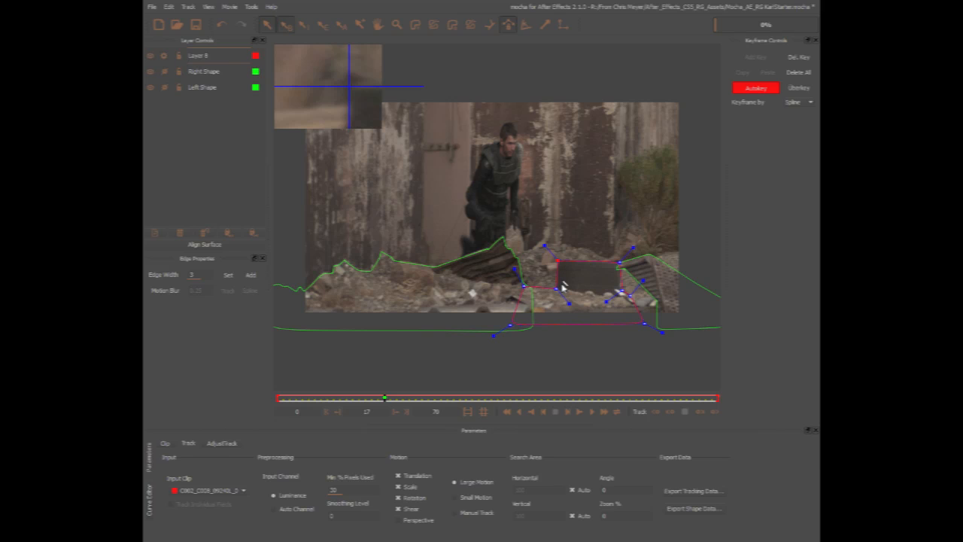
mouse_move(555, 289)
left_mouse_down()
mouse_move(557, 280)
mouse_move(554, 290)
left_mouse_up()
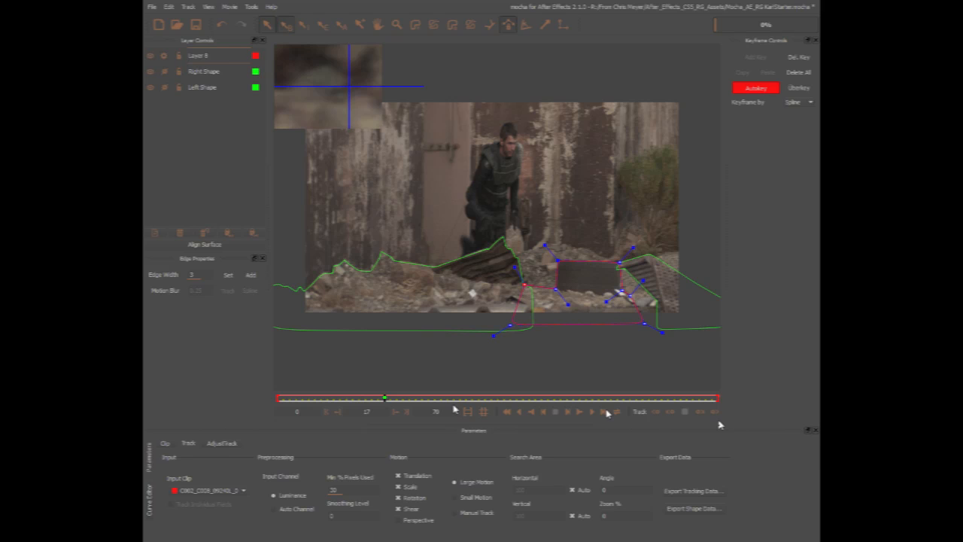
left_click(715, 411)
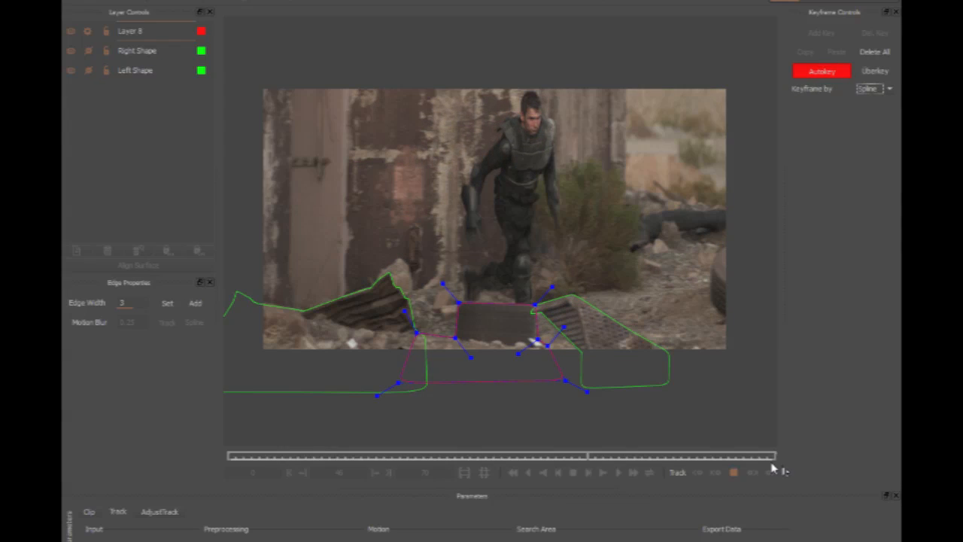
left_click(734, 472)
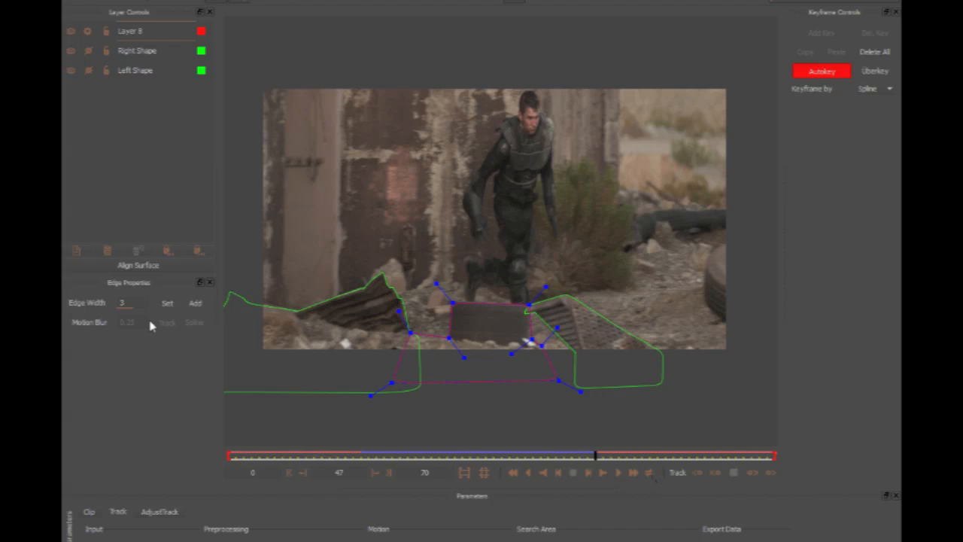
Try motion blur on the block shape's edge and an edge width of 3.1 at its upper-left corner point.
left_click(92, 323)
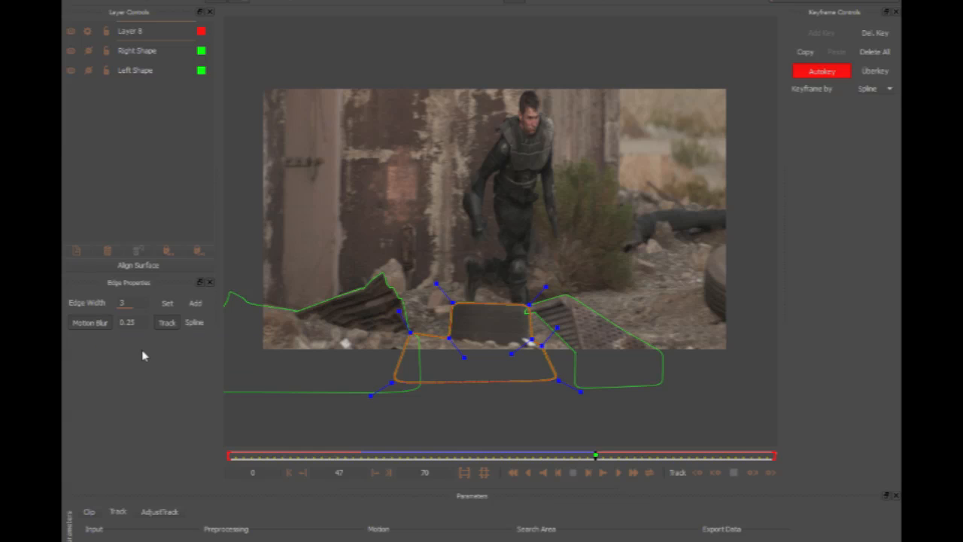
left_click(106, 324)
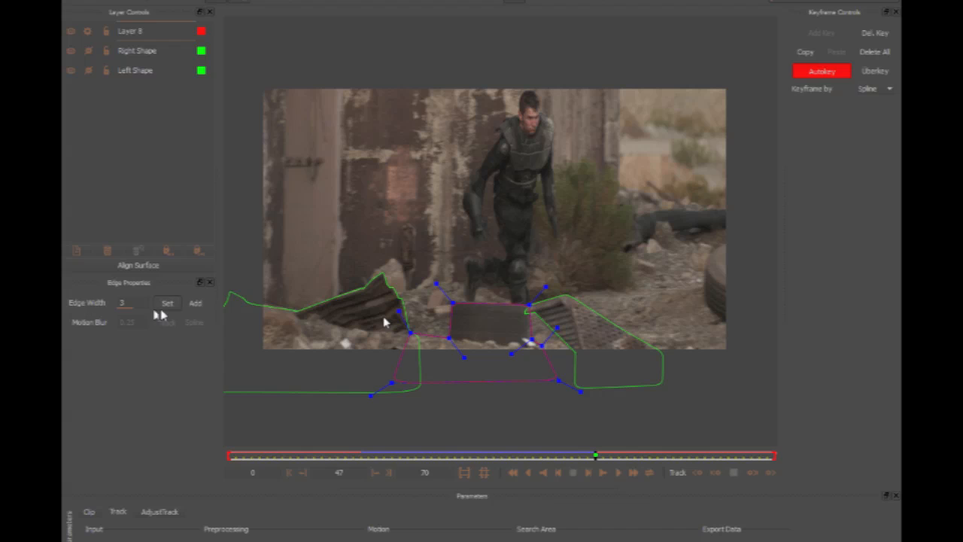
left_click(453, 305)
left_click(193, 305)
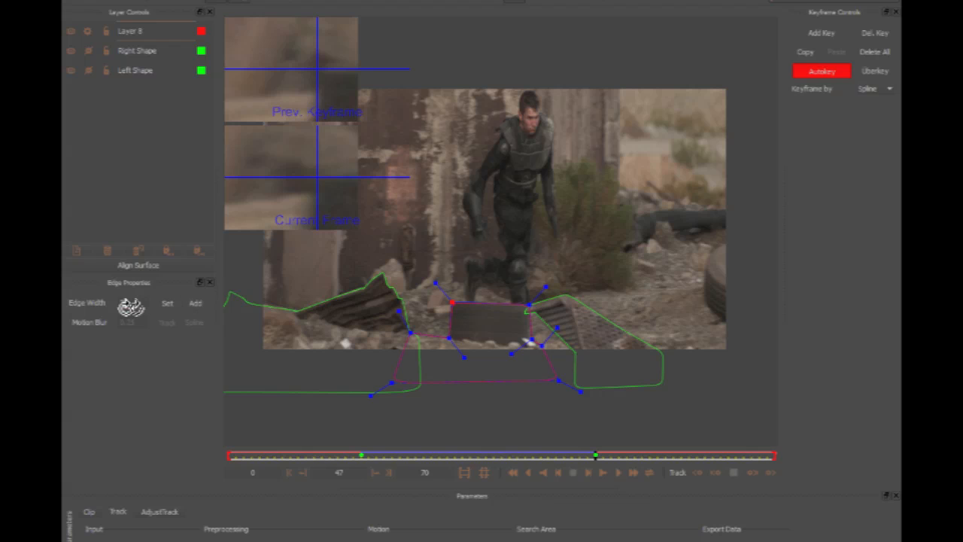
left_click(130, 306)
key("BackSpace")
type("1")
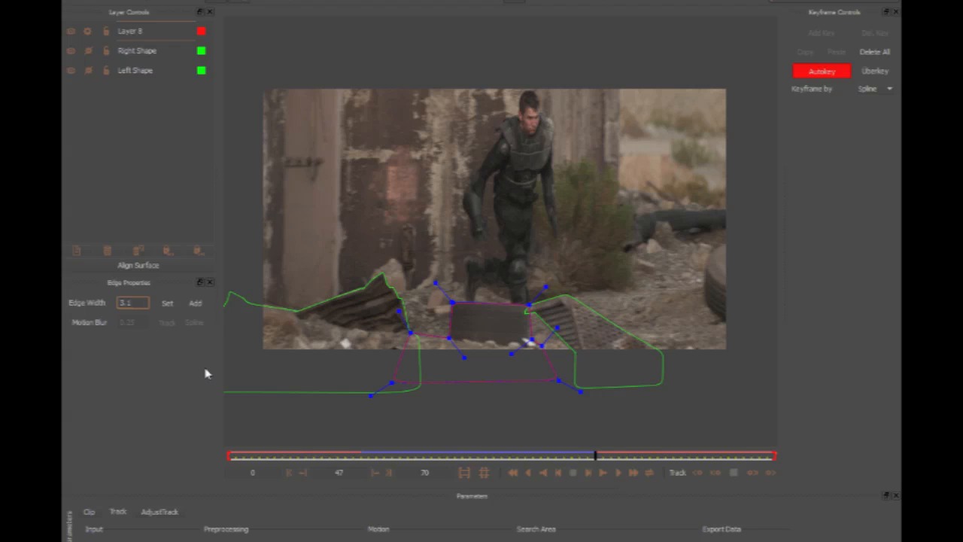
Continue tracking the block's shape forward to frame 70 and play back the forward track.
left_click(769, 475)
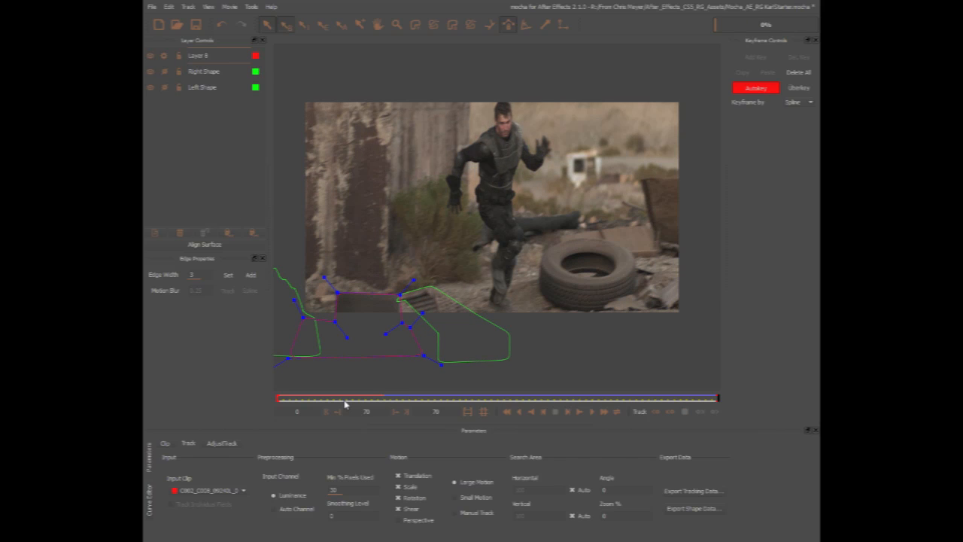
left_click_drag(346, 404, 393, 399)
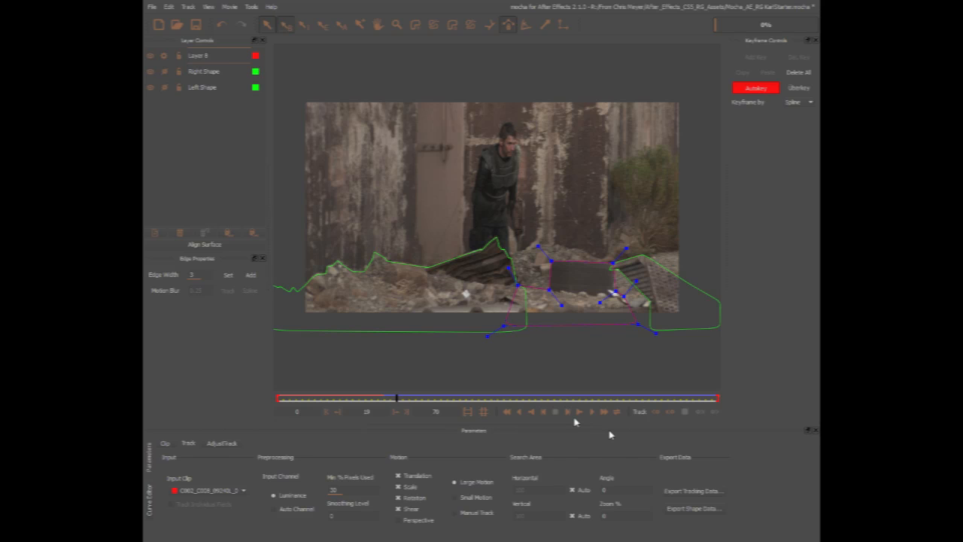
left_click(592, 413)
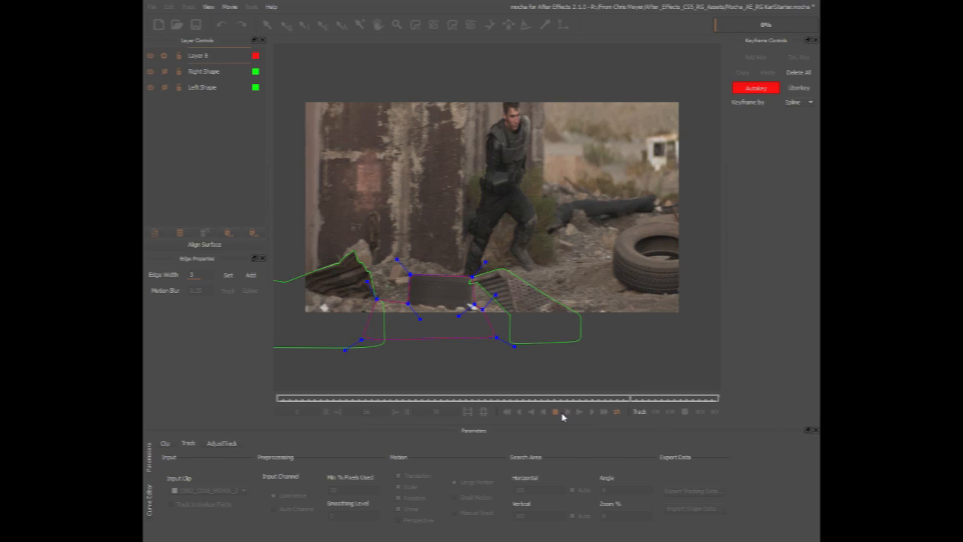
left_click(555, 412)
Track the block's shape backward from frame 18 to frame 0 and play the clip to check it.
left_click_drag(504, 397, 390, 398)
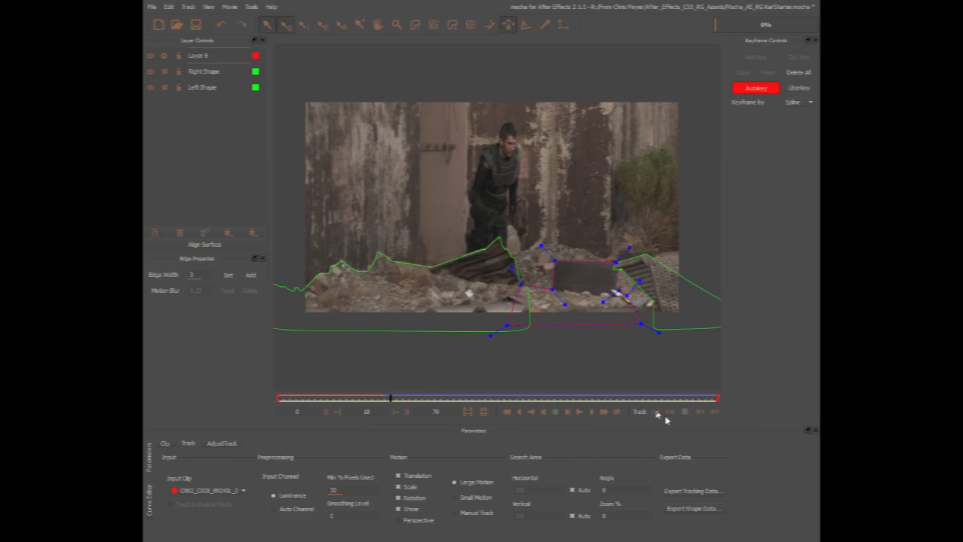
left_click(656, 412)
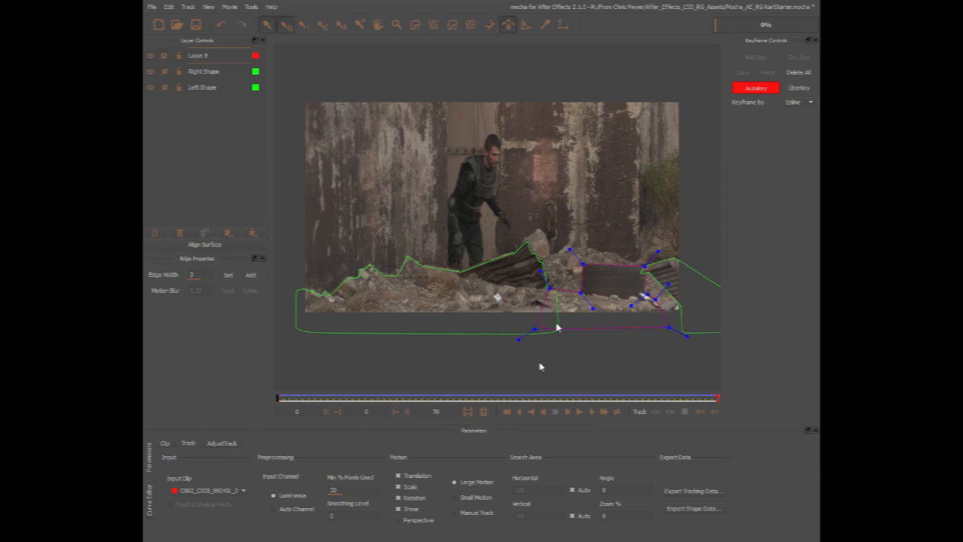
left_click(592, 415)
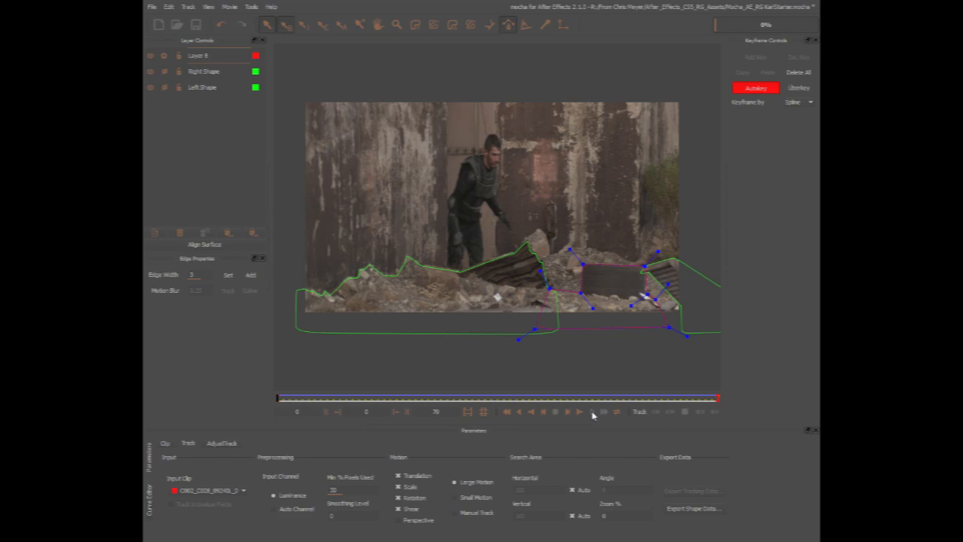
left_click(593, 414)
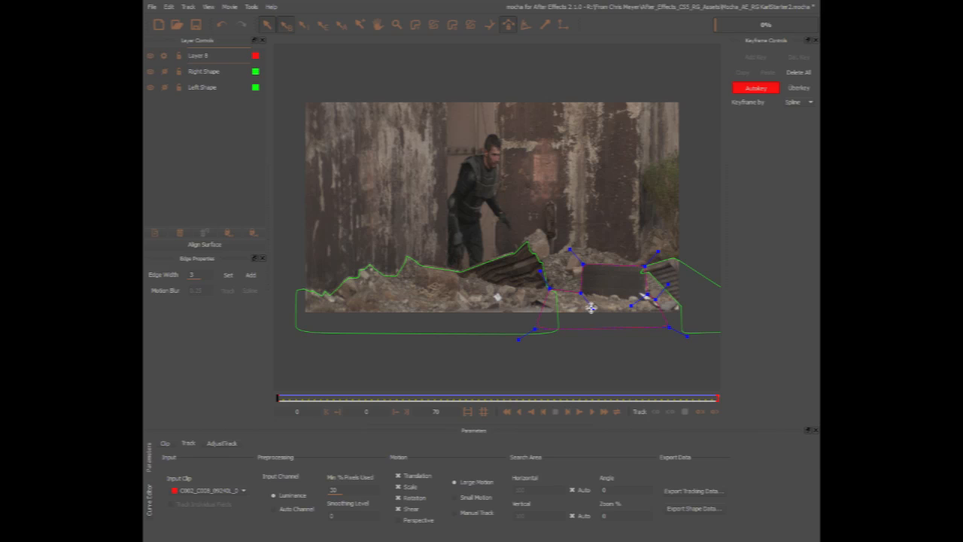
Inspect the spline points of the left and right shapes and reselect the block's shape.
left_click(497, 264)
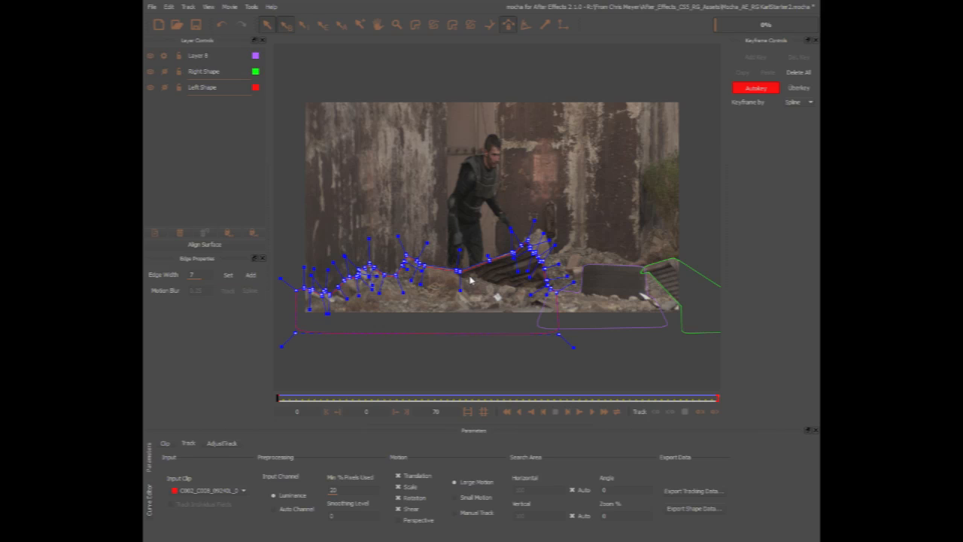
left_click(674, 280)
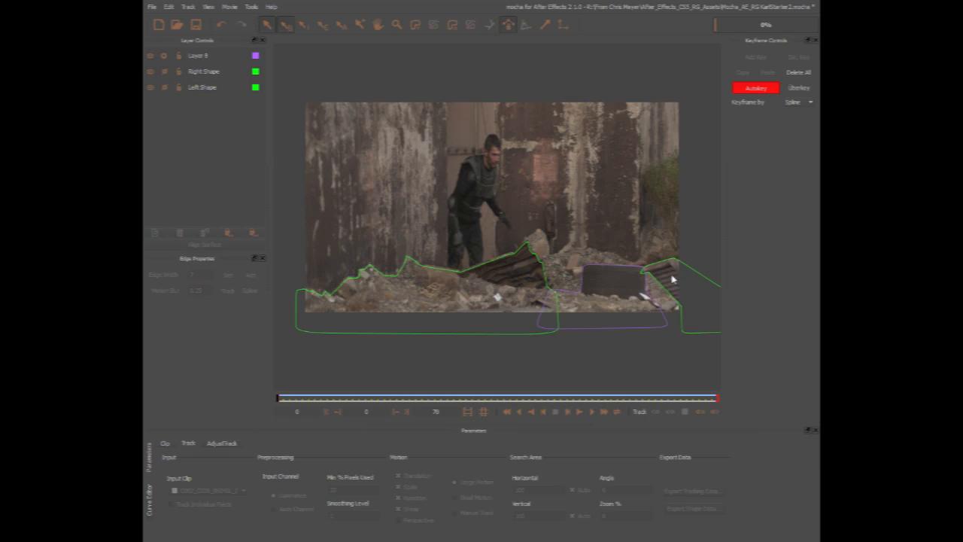
left_click(653, 270)
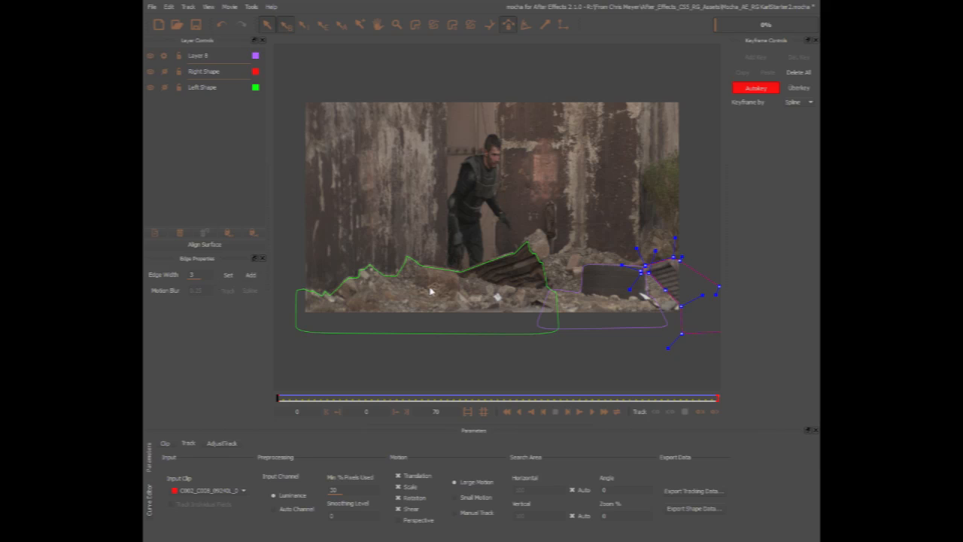
left_click(539, 264)
left_click(541, 260)
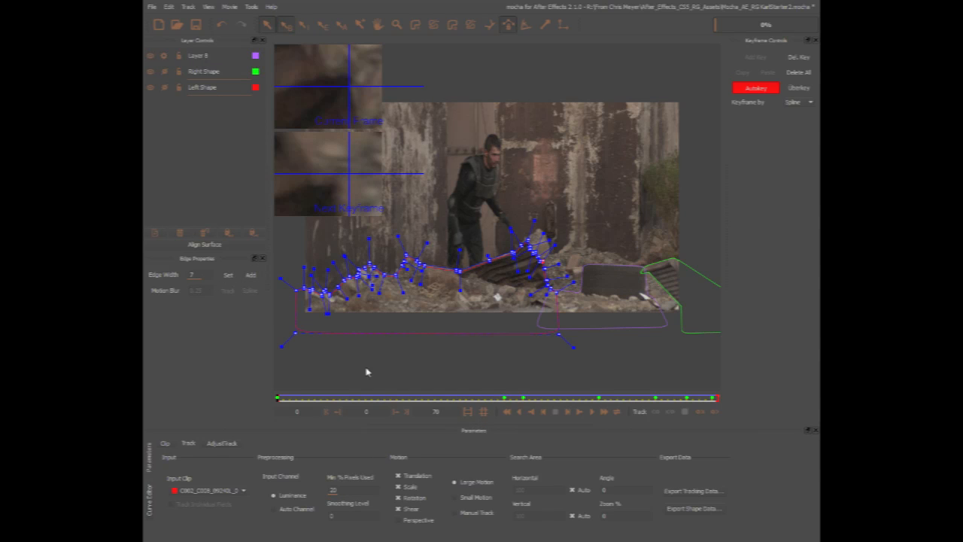
left_click(608, 285)
left_click(608, 285)
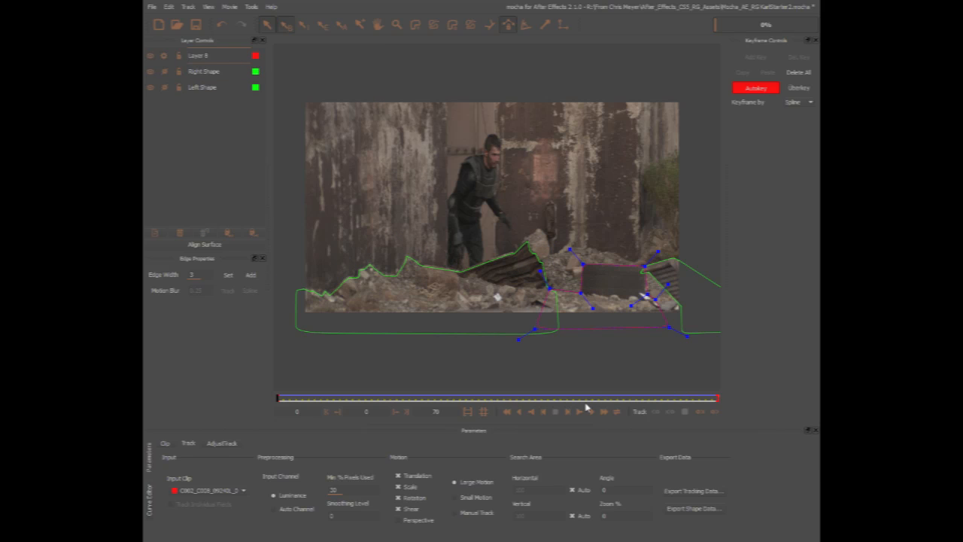
Export the shape data of all visible layers as mocha shape data for AE to the clipboard.
left_click(690, 510)
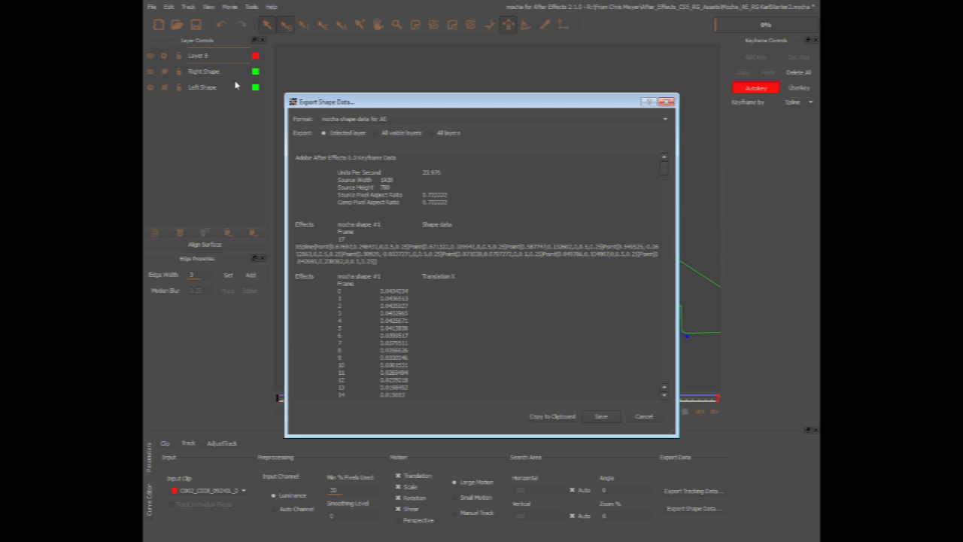
left_click(377, 134)
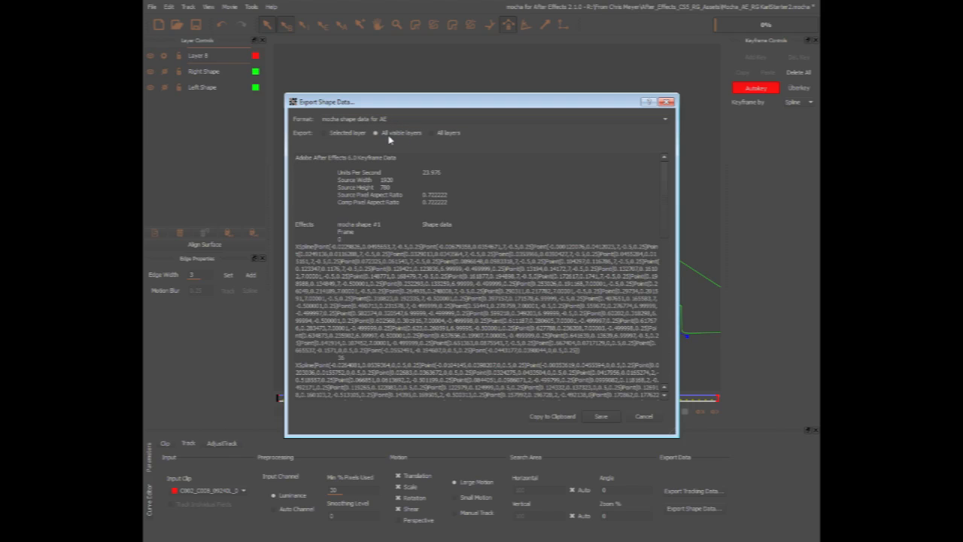
left_click(550, 417)
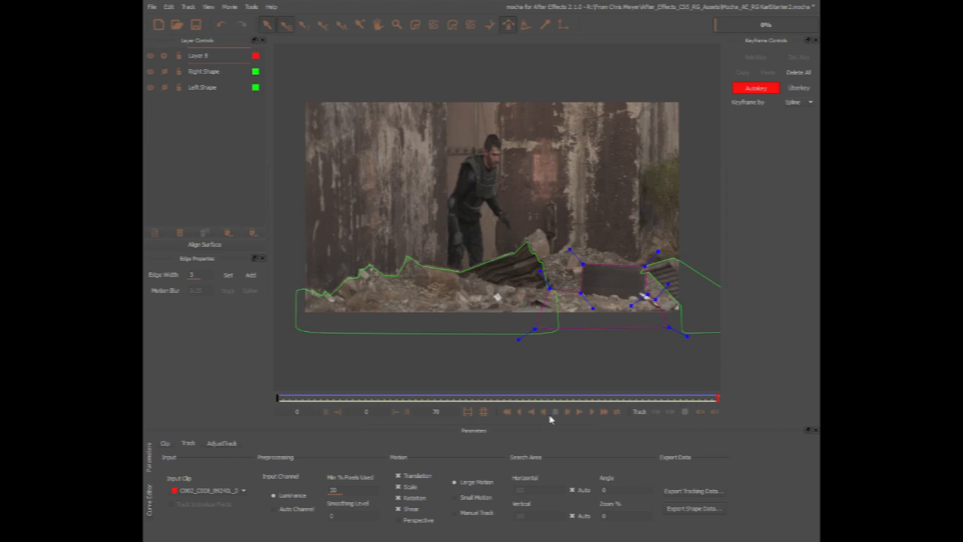
Switch to After Effects and paste the mocha shape data onto the Mocha_{000-070}.jpg layer at the first frame.
key("alt+Tab")
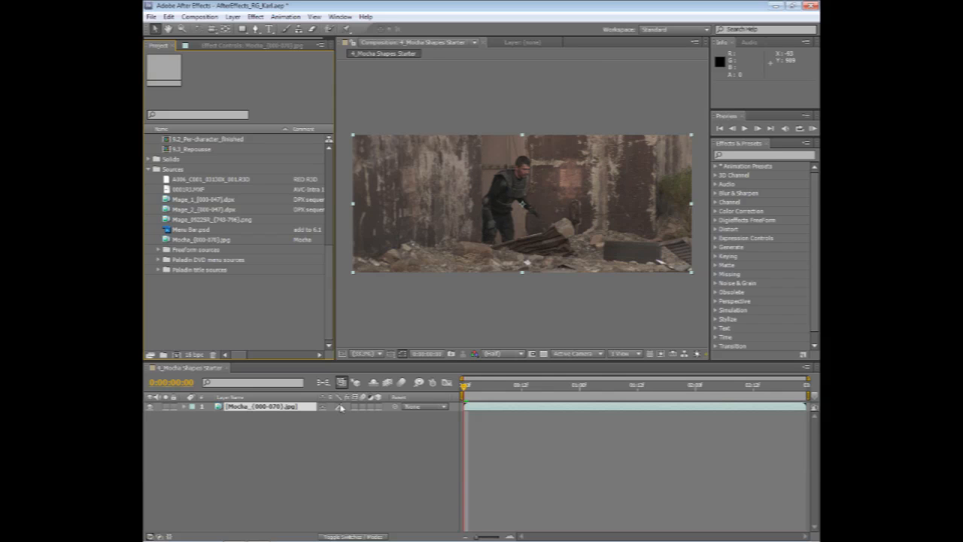
left_click(289, 407)
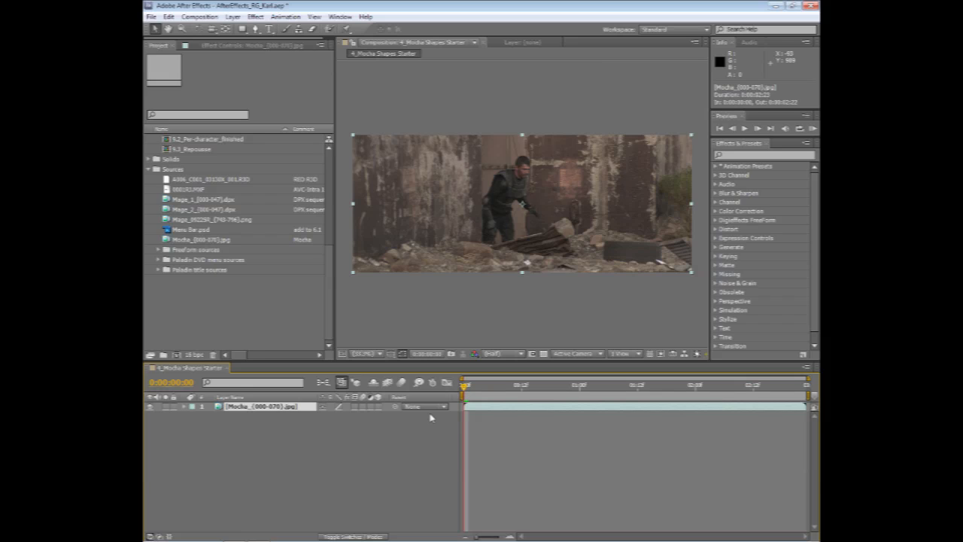
key("ctrl+v")
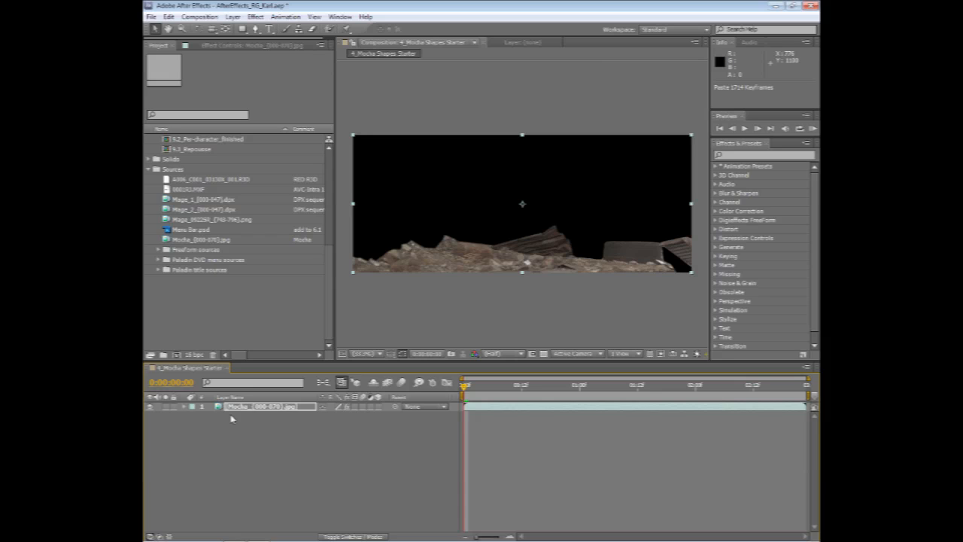
Switch the project to 8 bpc and set the render type of all three pasted shape effects to Color shape cutout.
left_click(194, 354, "alt")
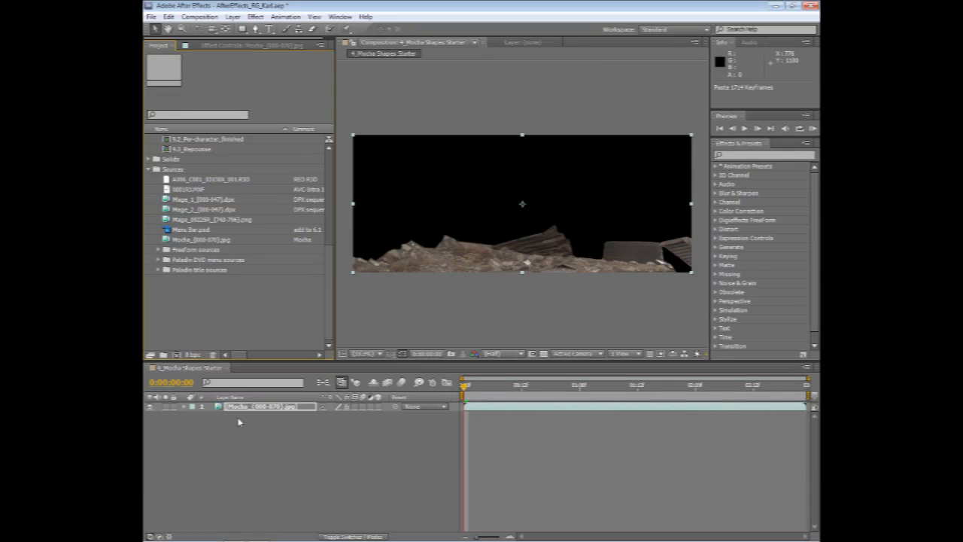
left_click(219, 46)
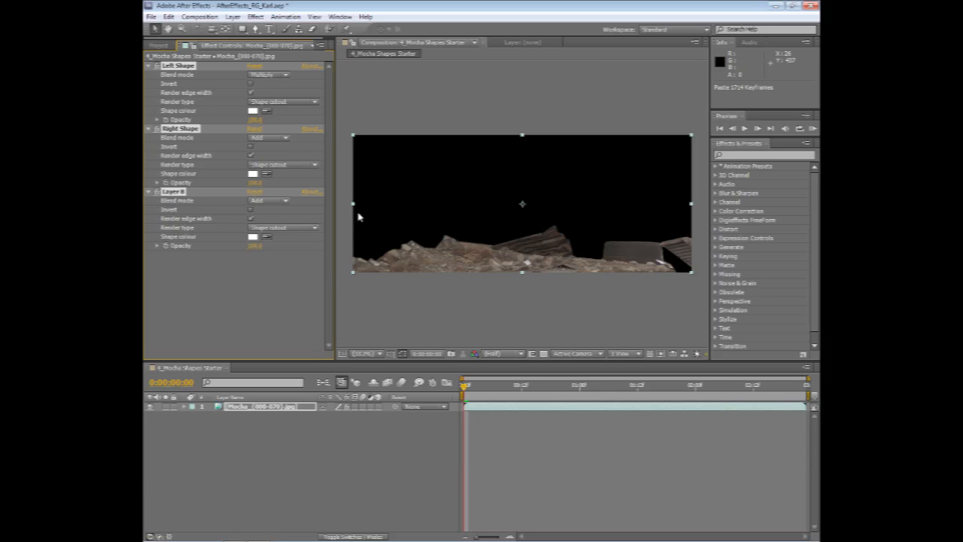
left_click(283, 228)
left_click(287, 262)
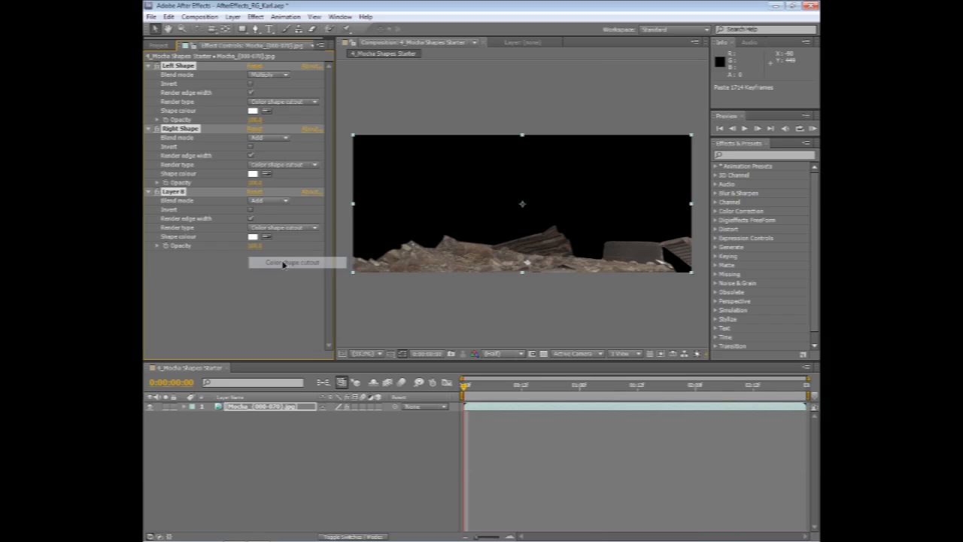
Try Color composite as the render type, and set all three mocha shape effects to Shape cutout.
left_click(284, 227)
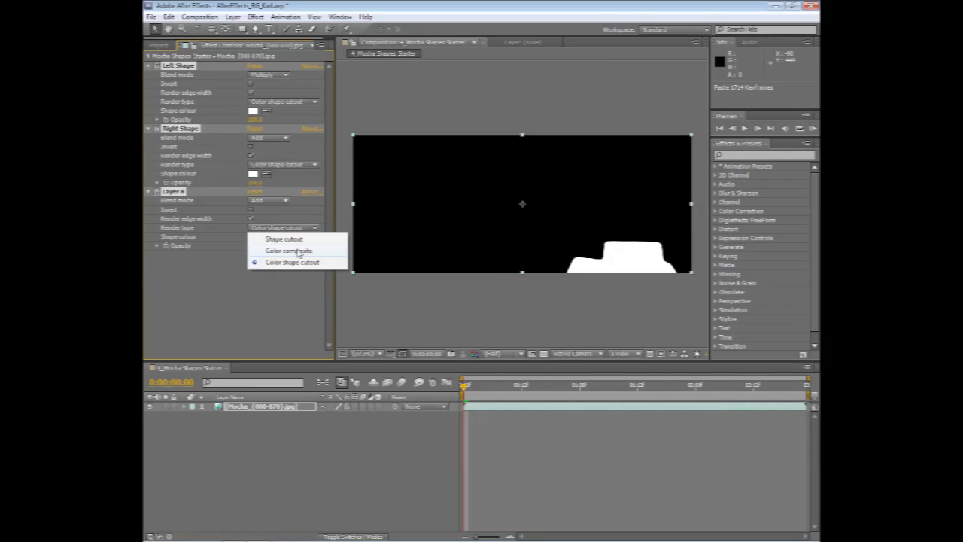
left_click(295, 254)
left_click(293, 228)
left_click(287, 241)
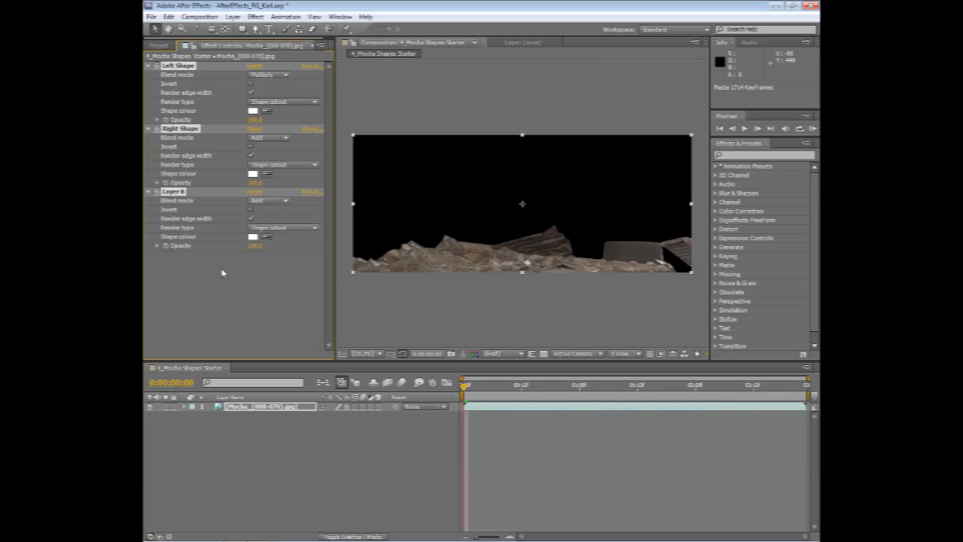
Duplicate the Mocha_{000-070}.jpg layer and disable the Layer 8, Right Shape and Left Shape effects on the lower copy.
left_click(219, 407)
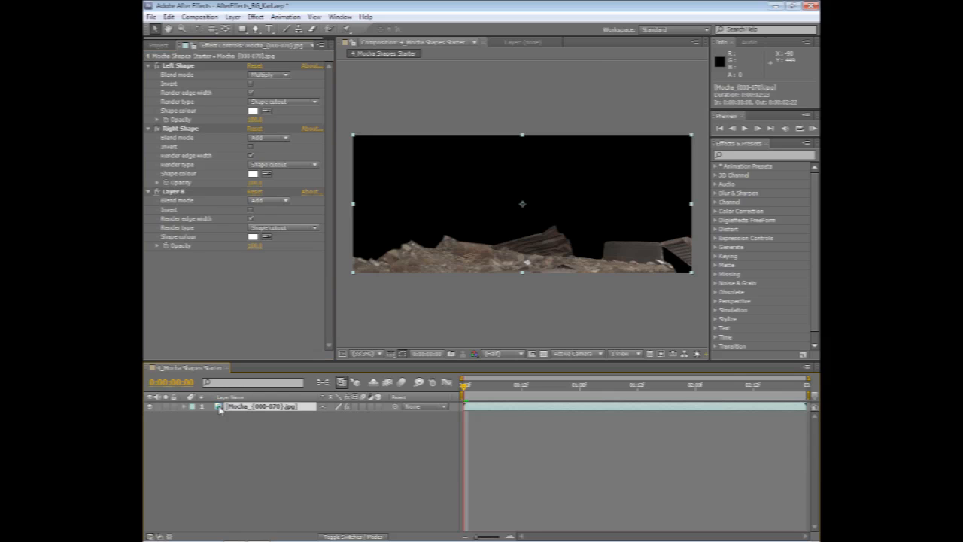
key("ctrl+d")
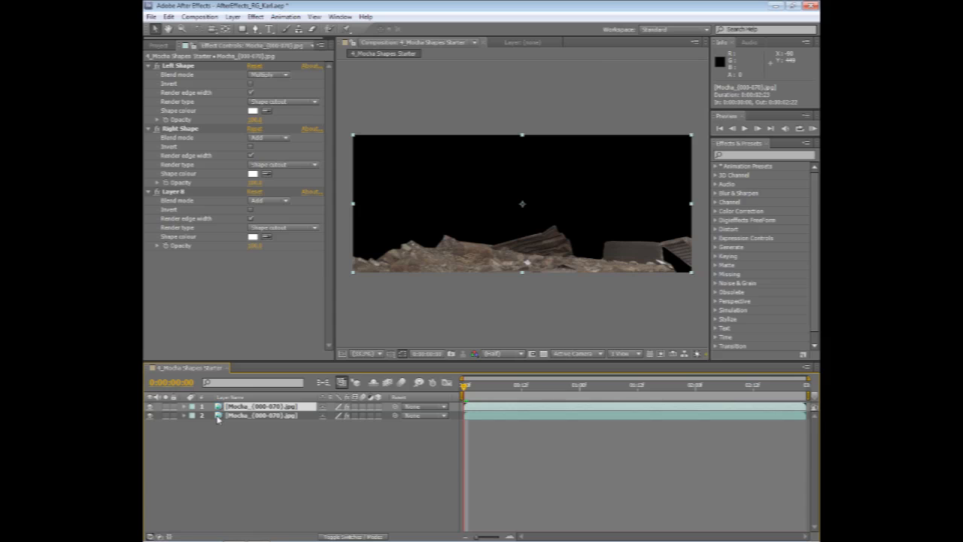
left_click(217, 416)
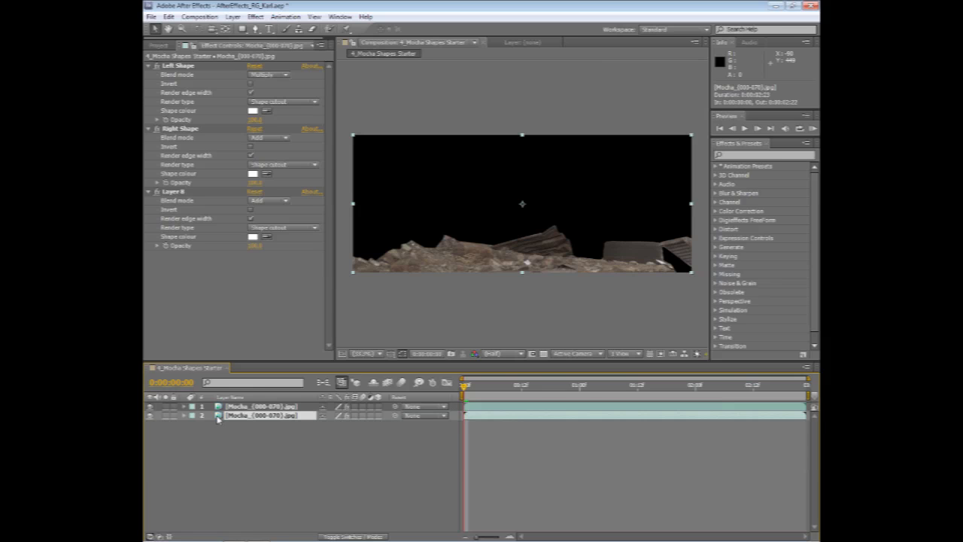
left_click(157, 193)
left_click(157, 130)
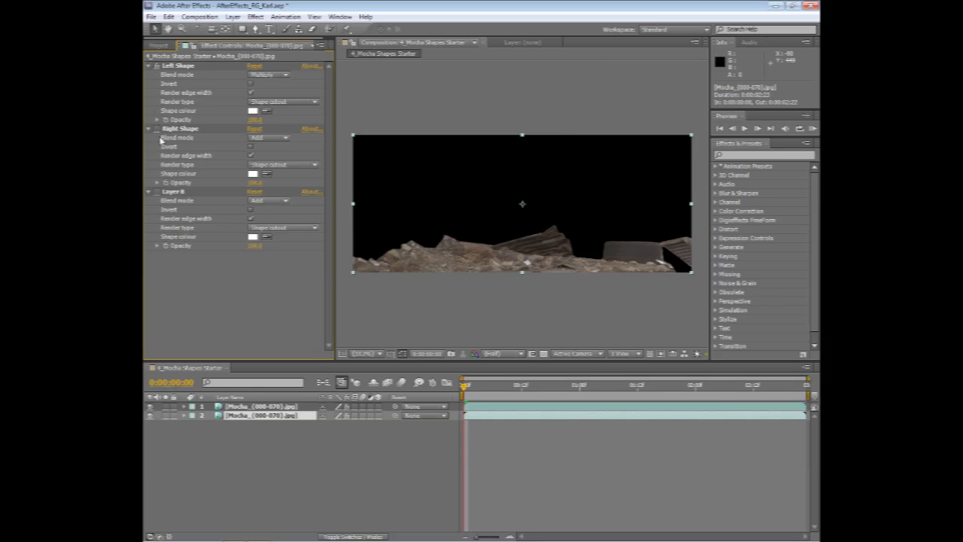
left_click(157, 66)
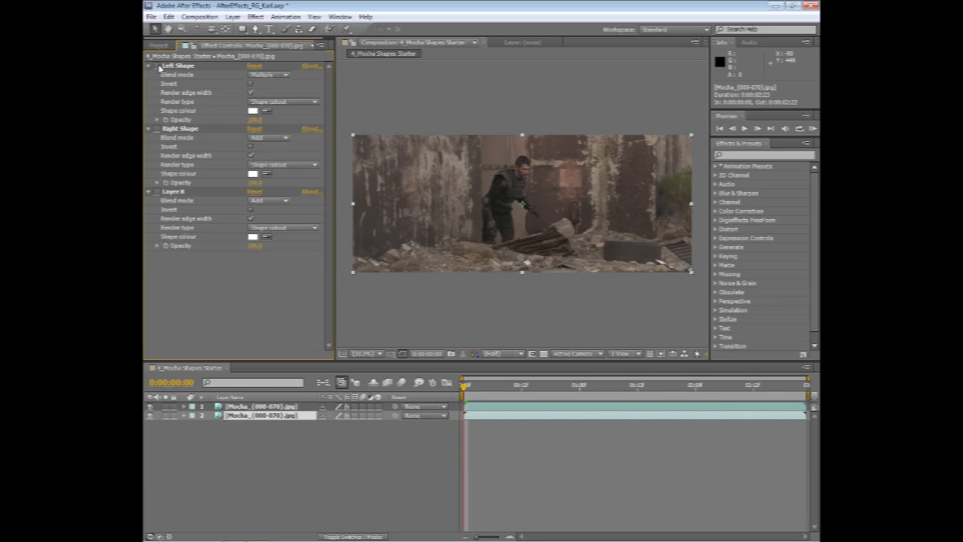
Rename the lower Mocha_{000-070}.jpg layer as bcg.
left_click(224, 407)
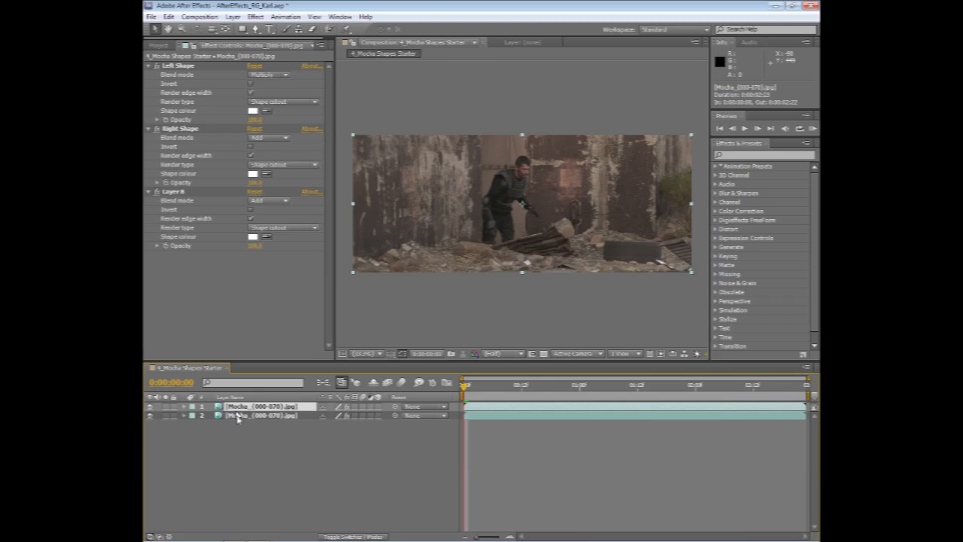
left_click(240, 417)
right_click(240, 416)
left_click(266, 407)
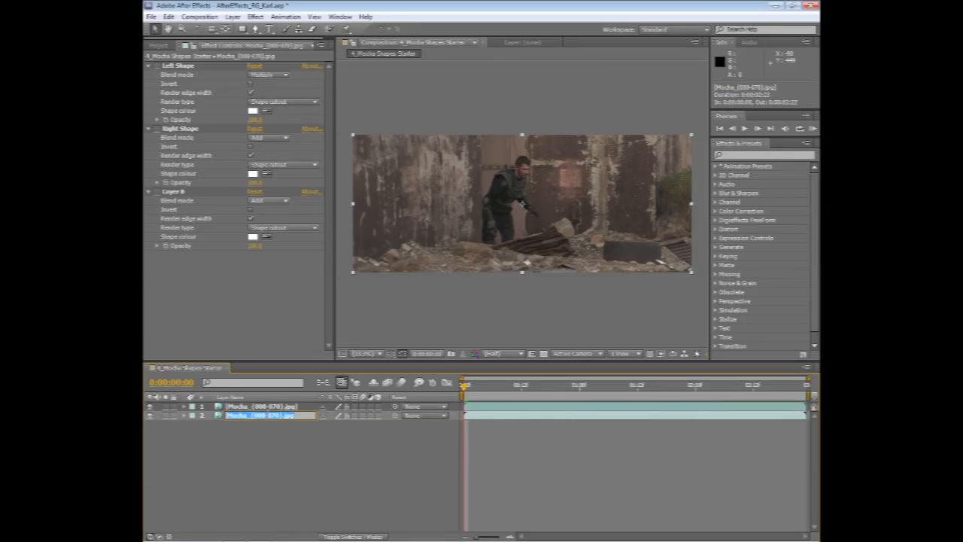
type("bcg")
key("Return")
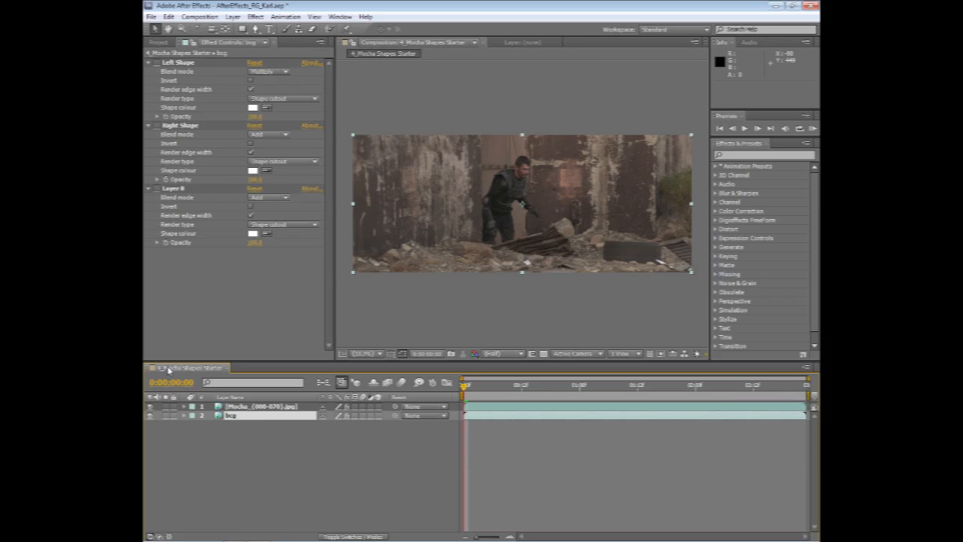
Check the cutout by toggling the bcg layer's visibility, and apply a Gaussian Blur to the upper Mocha_{000-070}.jpg layer.
left_click(239, 407)
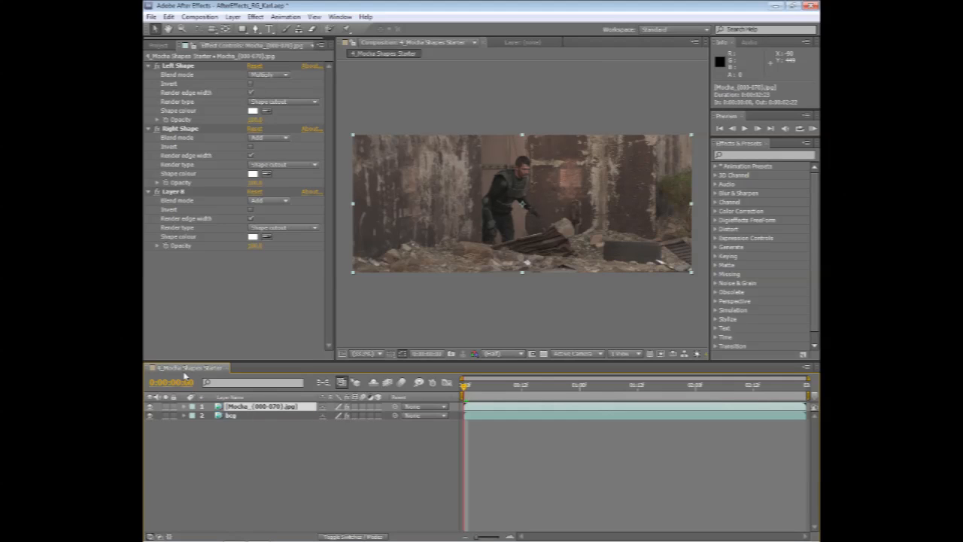
left_click(151, 415)
left_click(151, 415)
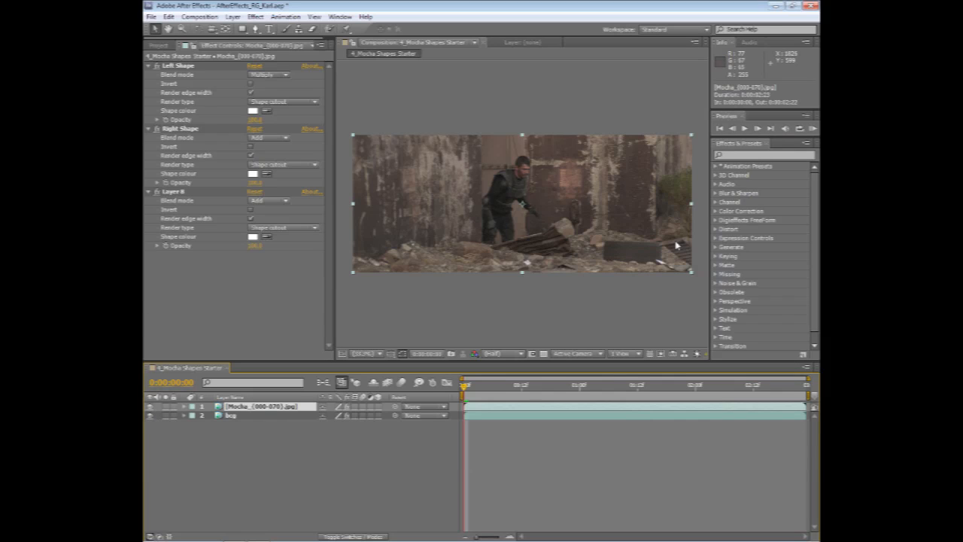
left_click(732, 155)
type("blur")
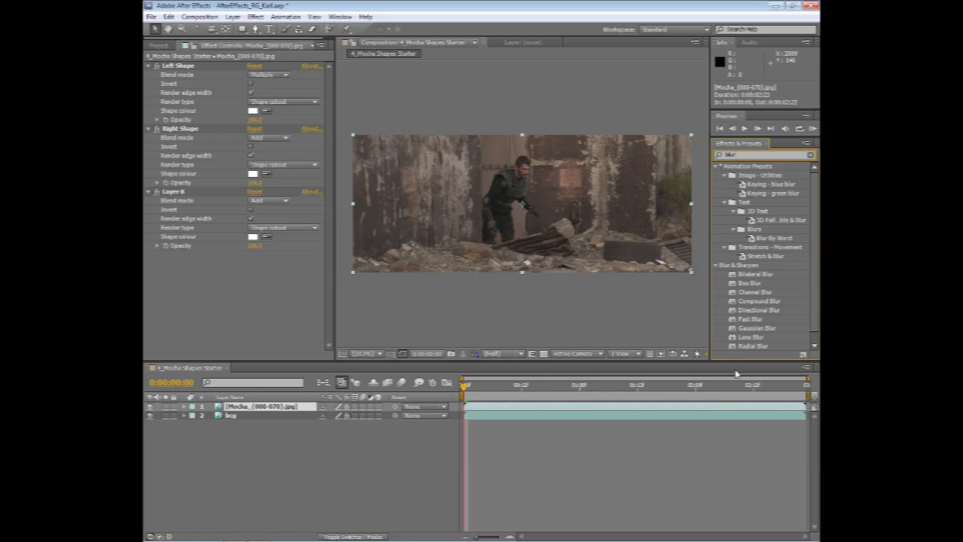
left_click(735, 329)
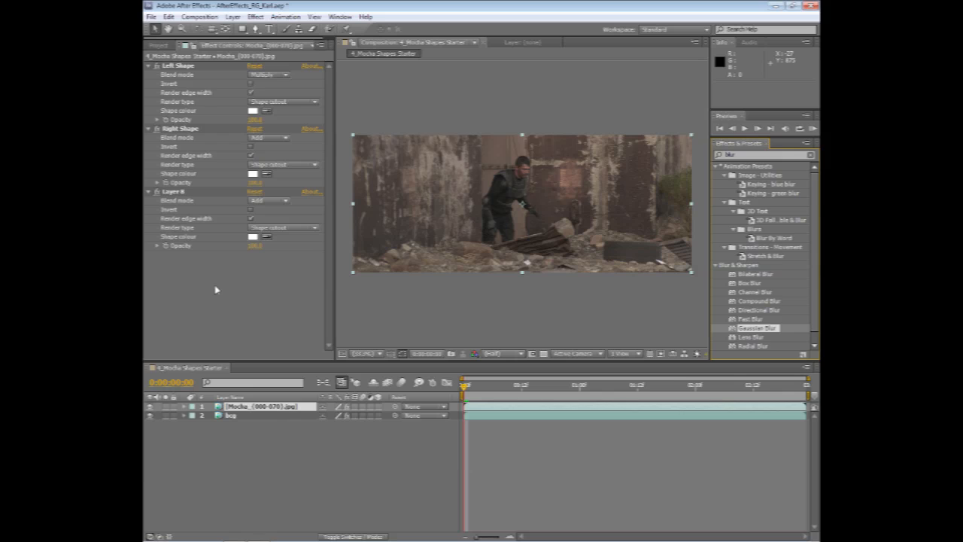
double_click(736, 329)
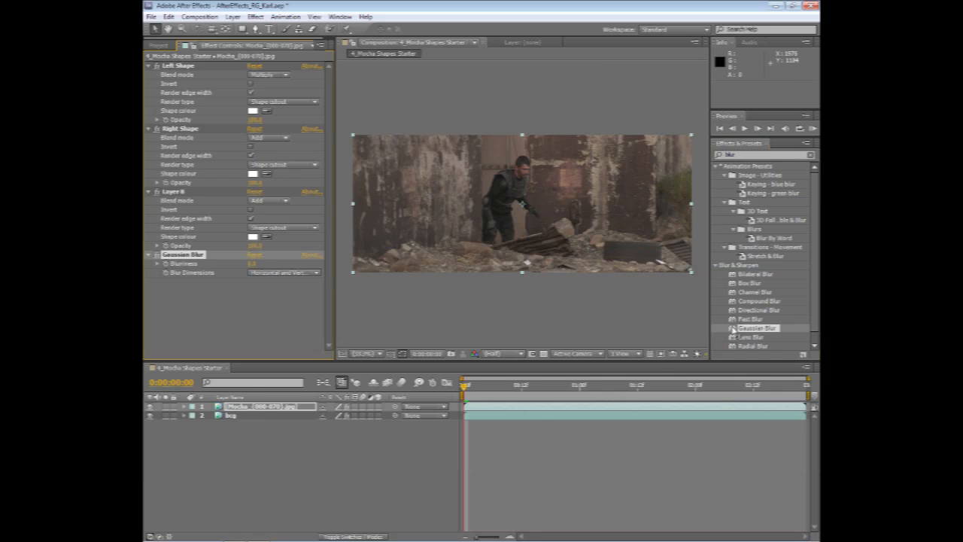
Try Gaussian Blur blurriness values of 20, 2 and 5 on the cutout layer and preview the composition.
left_click(252, 267)
type("20")
left_click(226, 268)
left_click(252, 266)
type("2")
key("Return")
left_click(251, 266)
type("5")
key("Return")
key("KP_0")
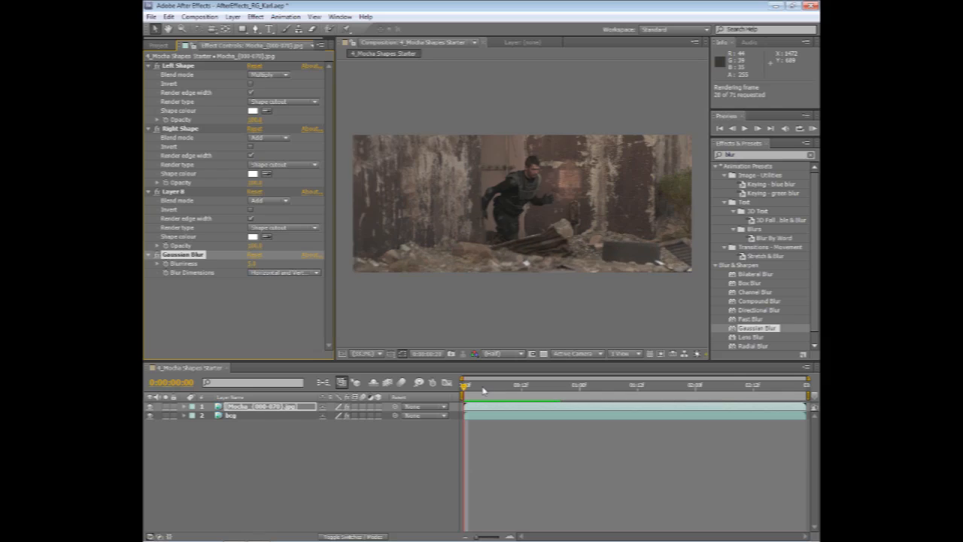
key("space")
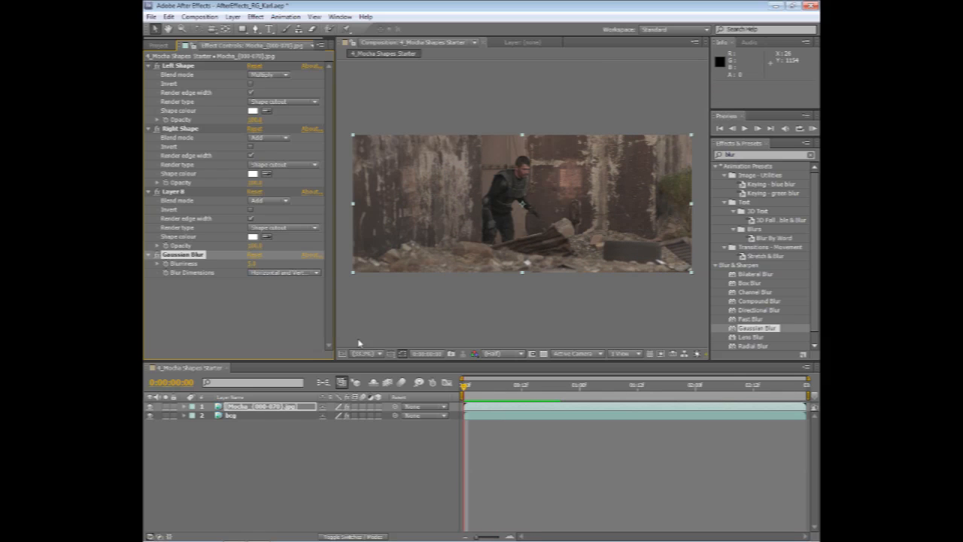
Set the Gaussian Blur's blurriness to 15 and play back the composition to check the blurred foreground.
left_click(253, 265)
type("15")
key("Return")
key("space")
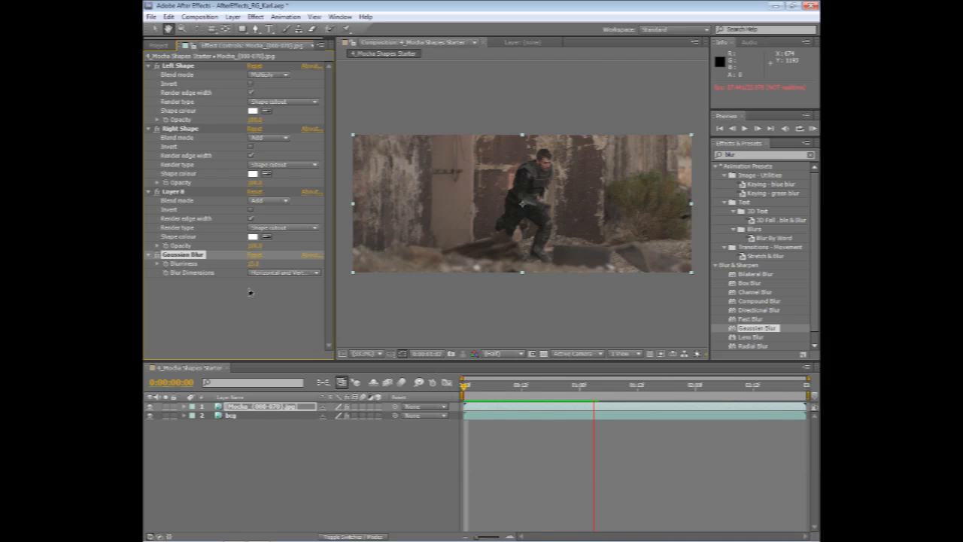
key("space")
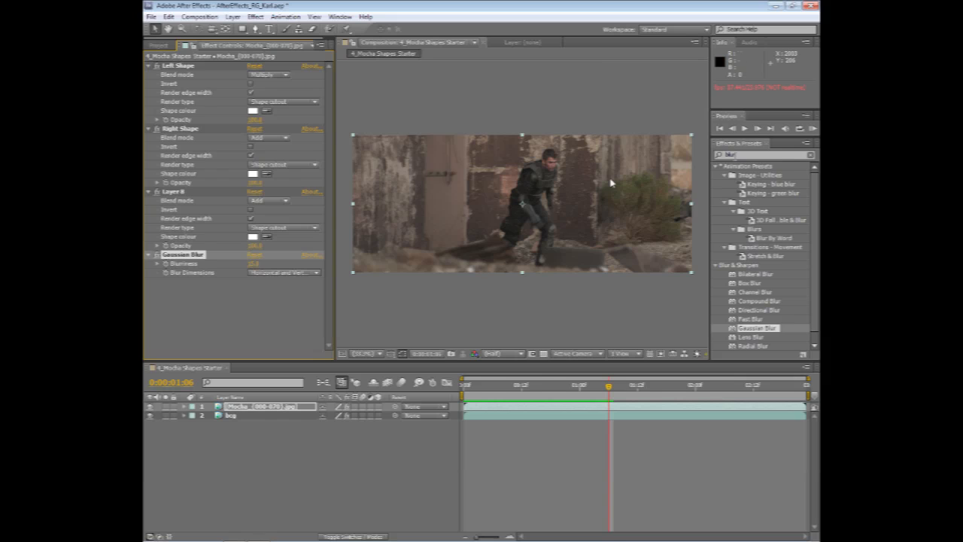
Search the effects for "shap" and select the mocha shape effect in the Matte category.
left_click(727, 155)
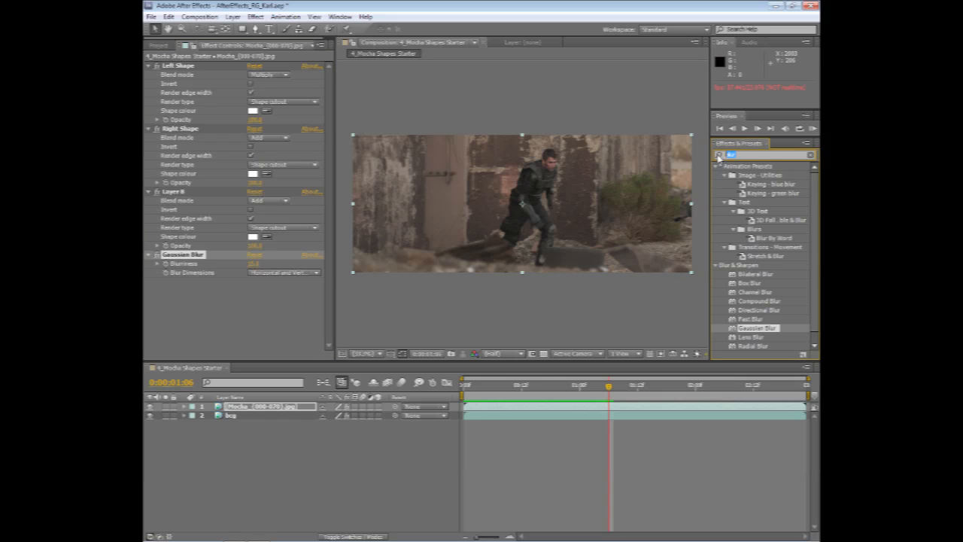
type("shap")
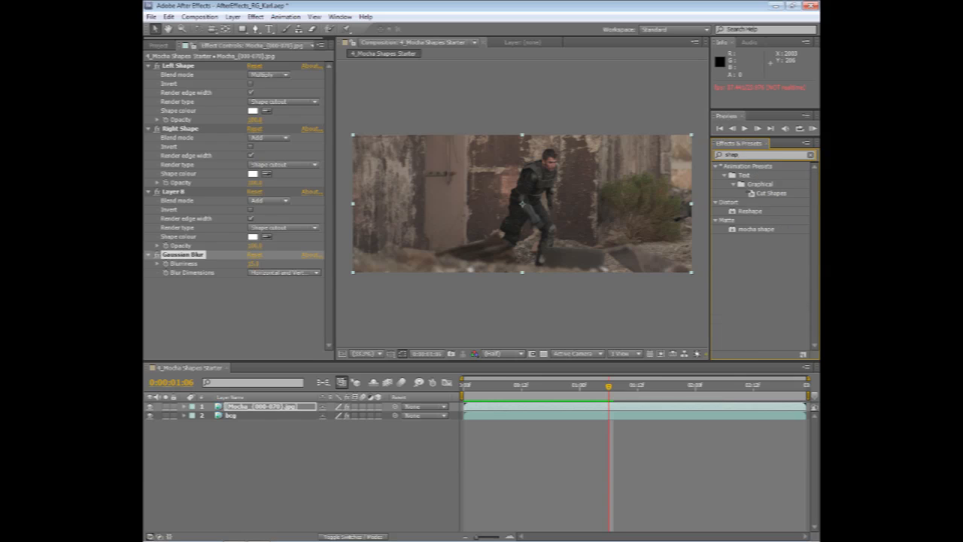
left_click(743, 232)
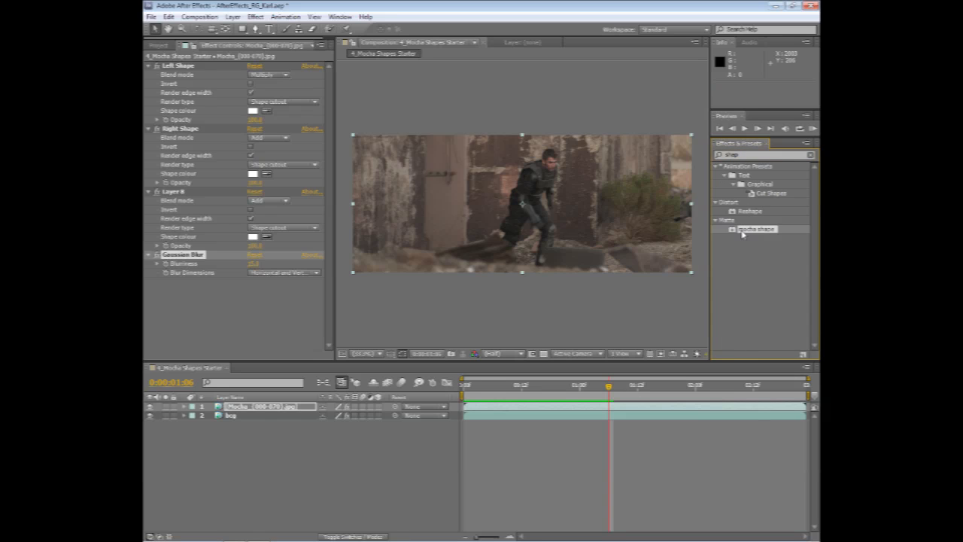